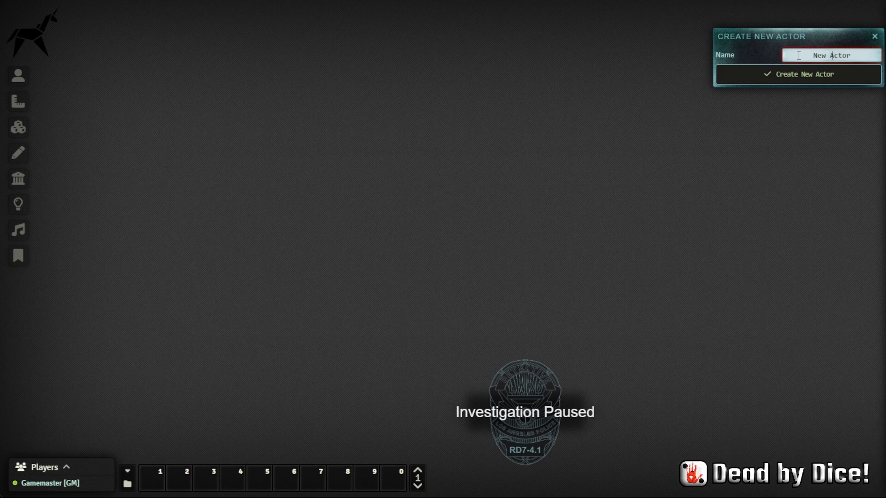
# Create a new actor under the character's name and move its sheet to a clear spot on the canvas.
pyautogui.hotkey('ctrl', 'a')
pyautogui.write('BRENT')
pyautogui.click(819, 74)
pyautogui.moveTo(532, 94); pyautogui.dragTo(381, 40)
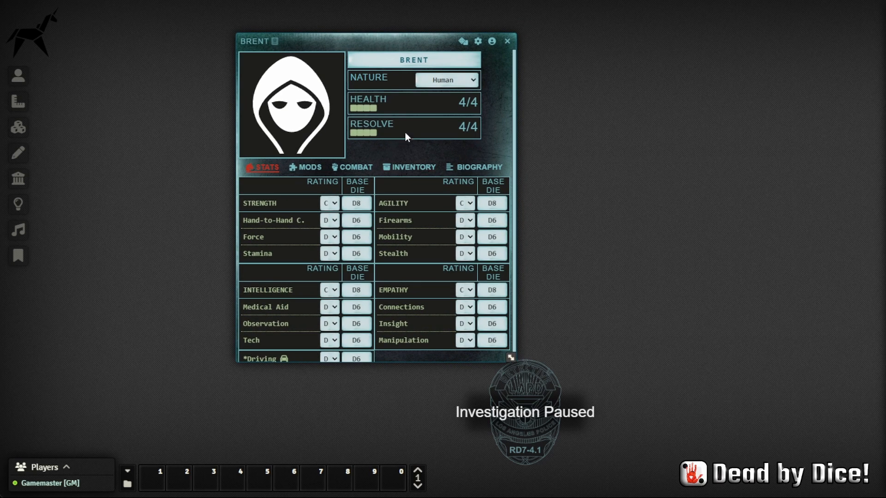
# Replace the character's default portrait with the image bladerunner_sequel.webp from the user data files.
pyautogui.click(281, 111)
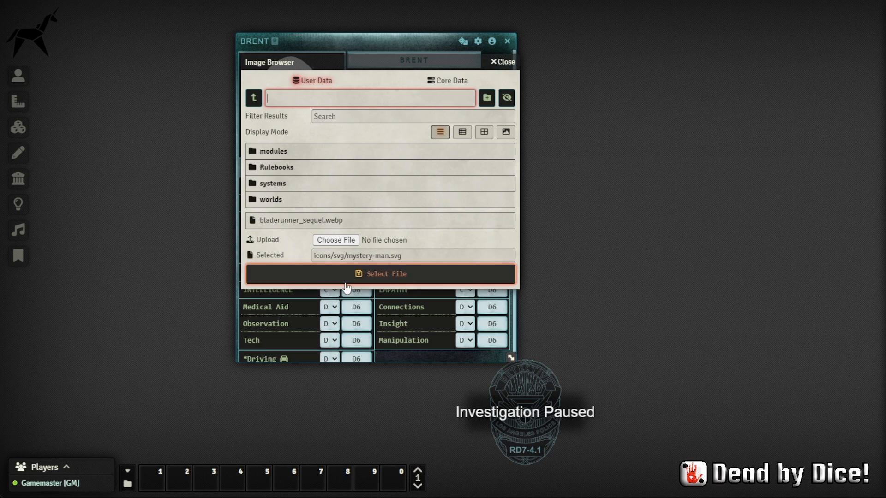
pyautogui.click(319, 222)
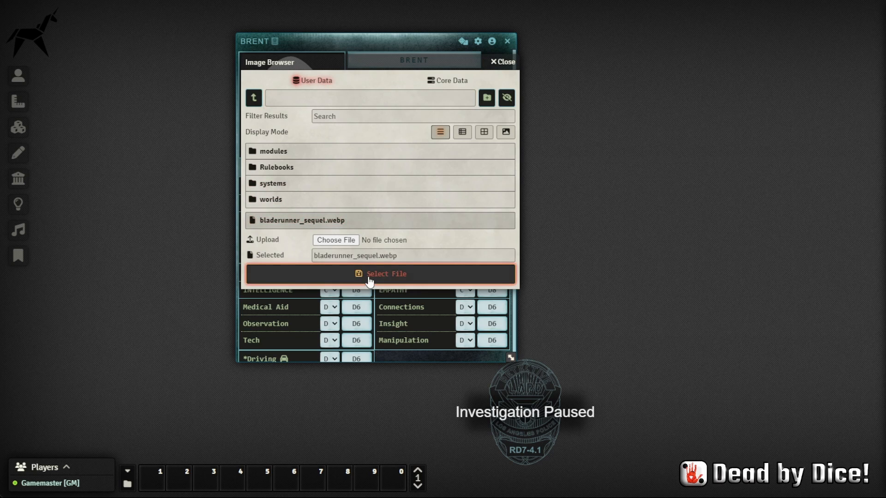
pyautogui.click(369, 275)
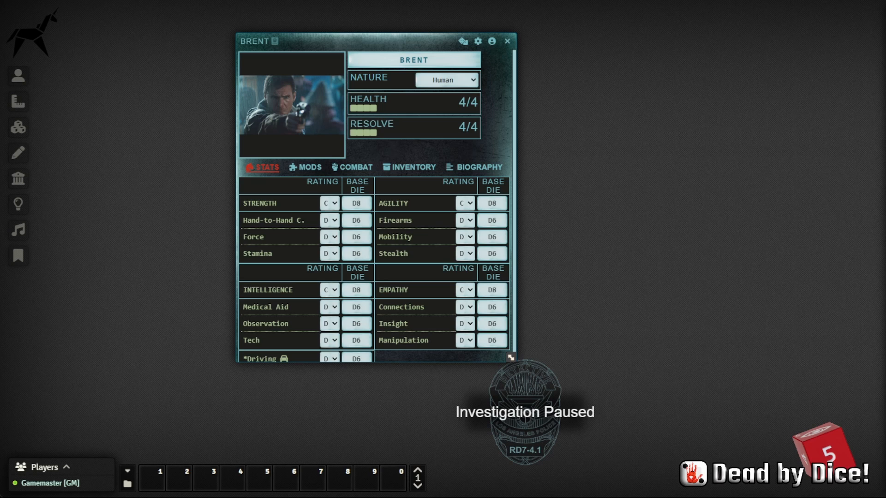
# Set the character's nature to Replicant and the years on the force to 5.
pyautogui.click(443, 80)
pyautogui.click(452, 95)
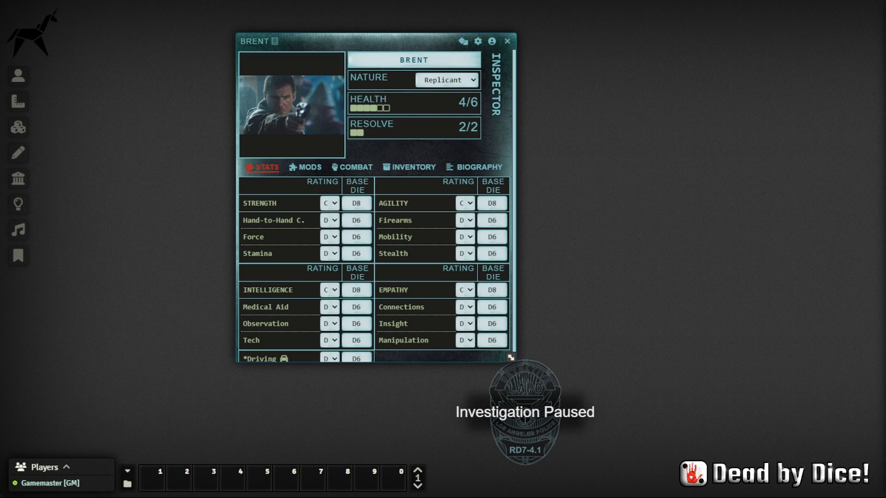
pyautogui.click(477, 169)
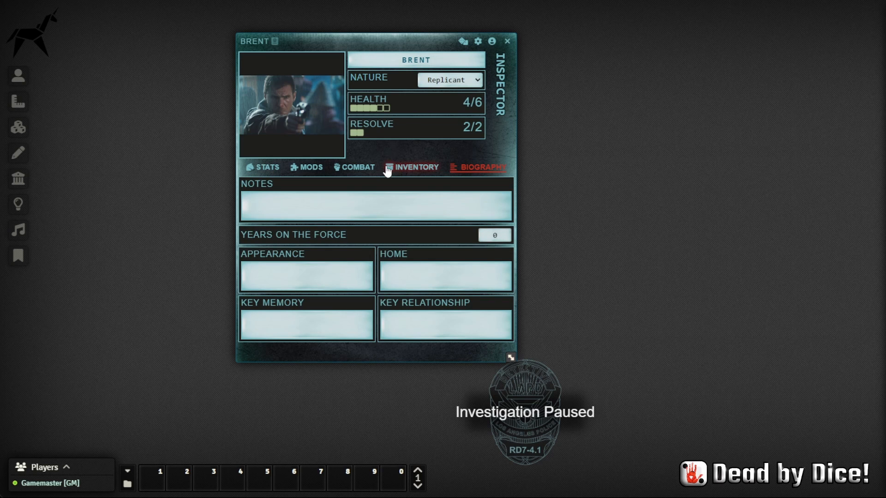
pyautogui.doubleClick(491, 235)
# Set the Agility and Observation ratings to A, Empathy to B, and Firearms and Connections to C.
pyautogui.click(264, 170)
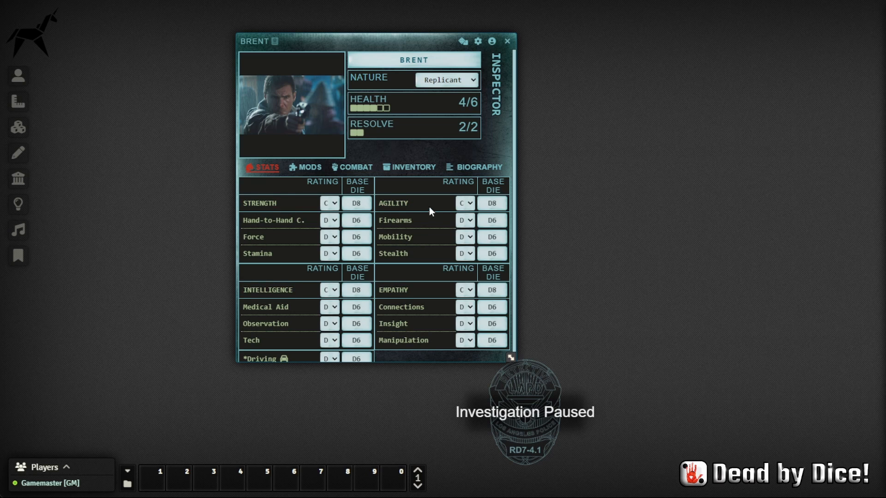
pyautogui.click(466, 205)
pyautogui.click(463, 231)
pyautogui.click(467, 291)
pyautogui.click(467, 323)
pyautogui.click(329, 324)
pyautogui.click(465, 309)
pyautogui.click(330, 348)
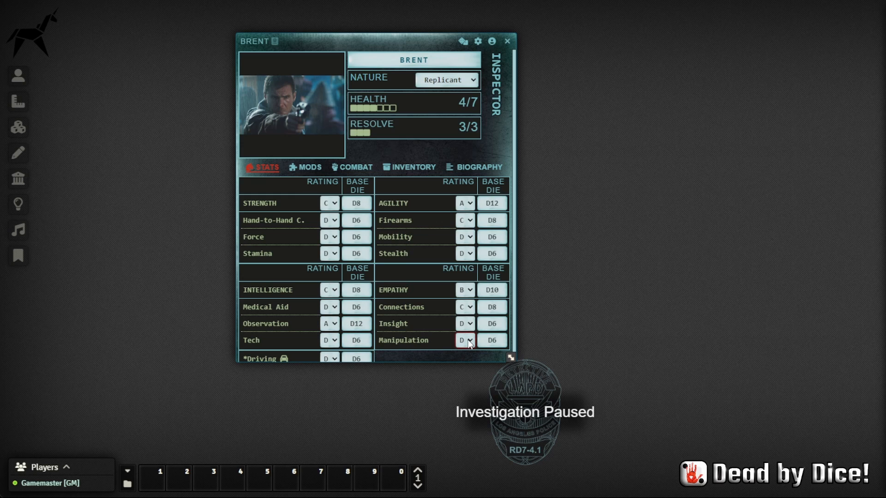
# Set the Manipulation rating to B, and the Force, Stealth and Insight ratings to C.
pyautogui.click(469, 375)
pyautogui.click(331, 237)
pyautogui.click(469, 297)
pyautogui.click(464, 172)
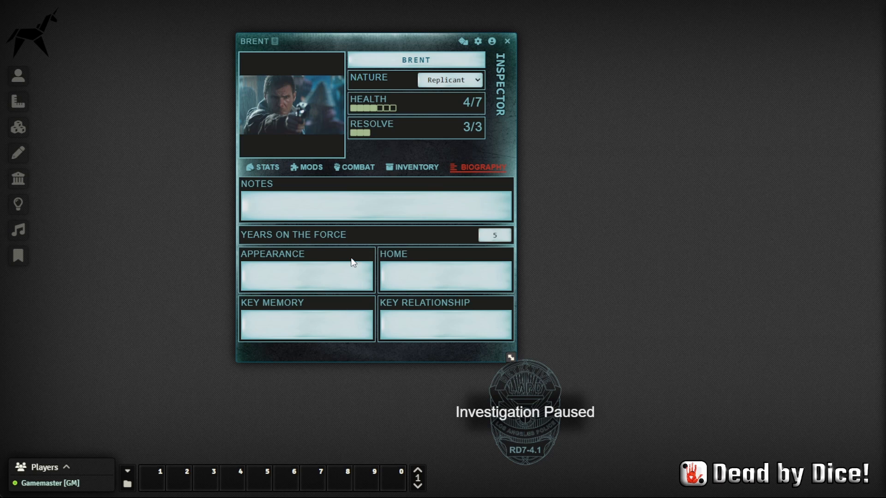
pyautogui.click(402, 171)
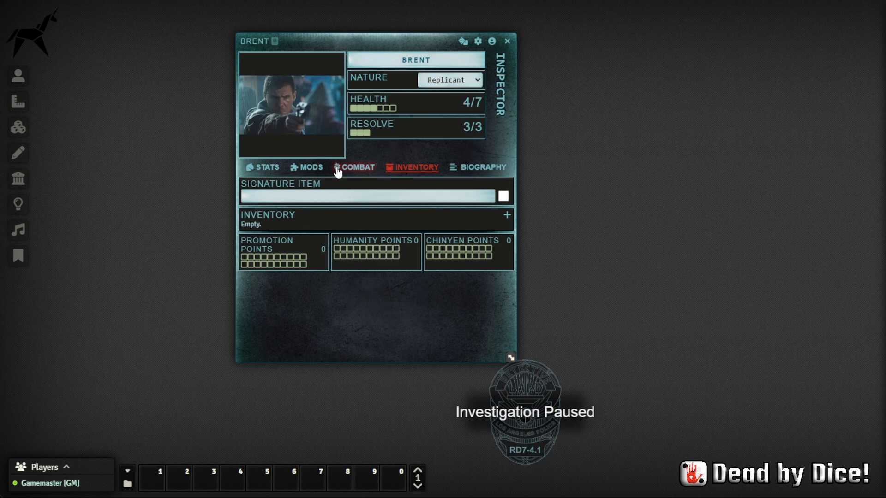
pyautogui.click(307, 169)
pyautogui.click(257, 173)
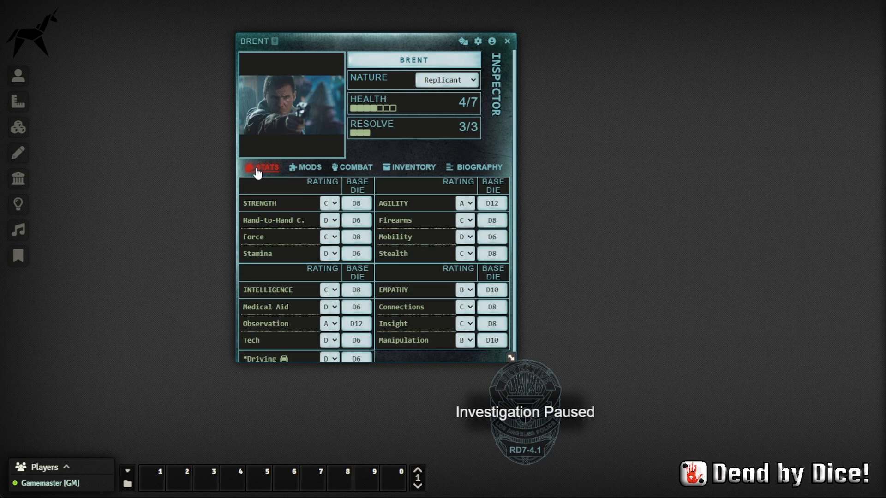
# Add a specialty named "Married to the job" to the character and close its item sheet.
pyautogui.click(305, 169)
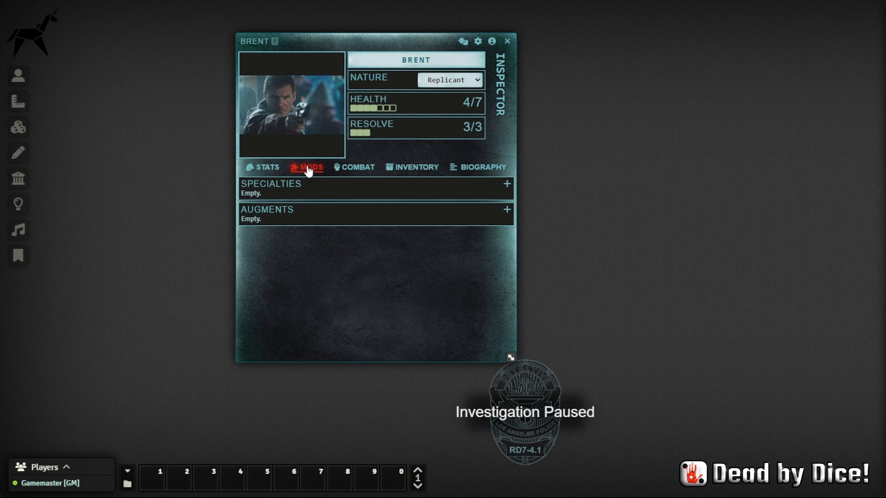
pyautogui.click(505, 183)
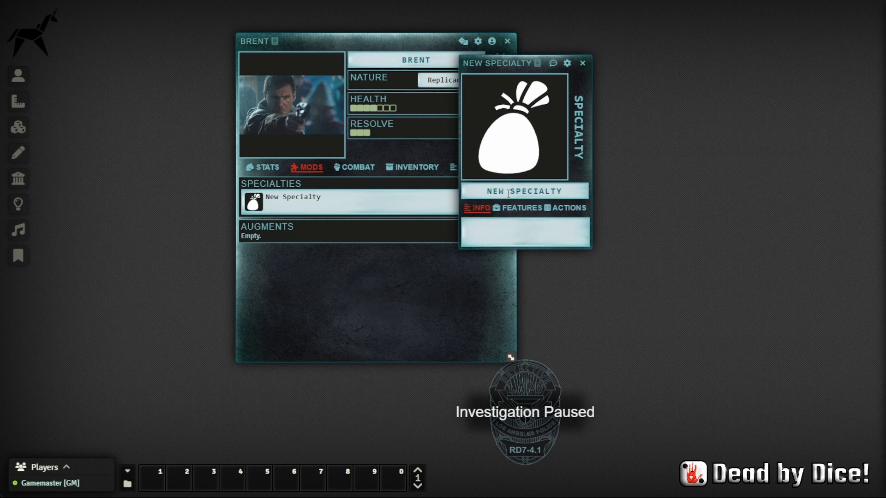
pyautogui.tripleClick(509, 193)
pyautogui.write('Married ')
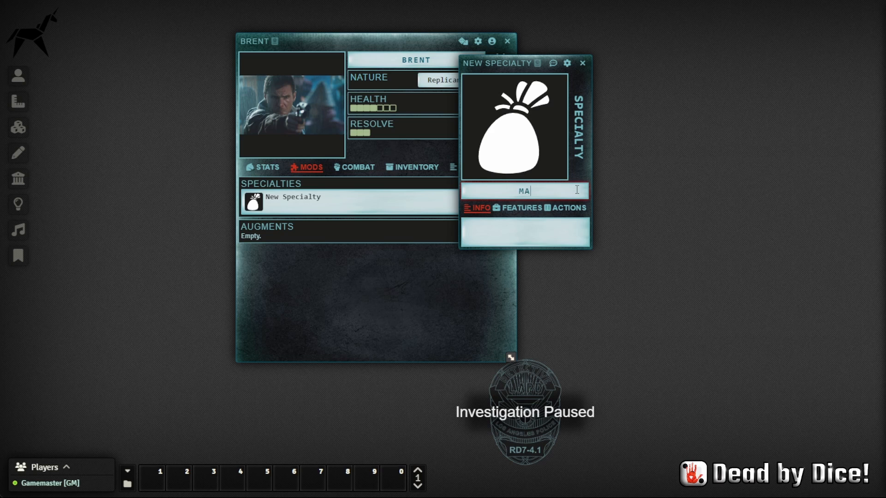
pyautogui.write('to the job')
pyautogui.press('Return')
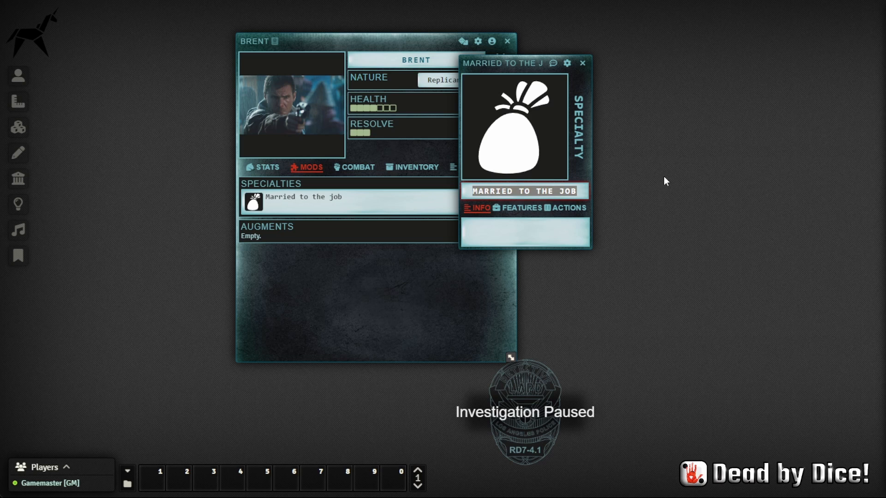
pyautogui.click(583, 63)
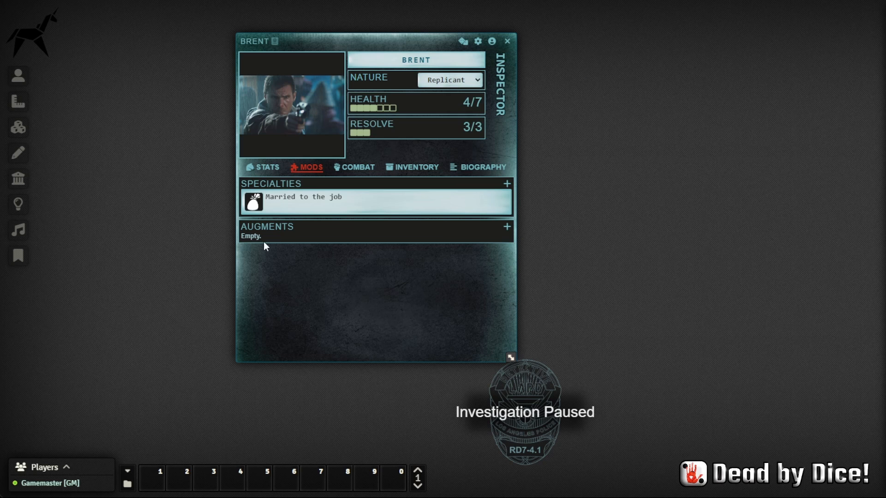
# Start the Key Memory entry with the lines "When you were an older teenager, turning into a young adult." and "In a wintry landscape, covered by snow.".
pyautogui.click(266, 172)
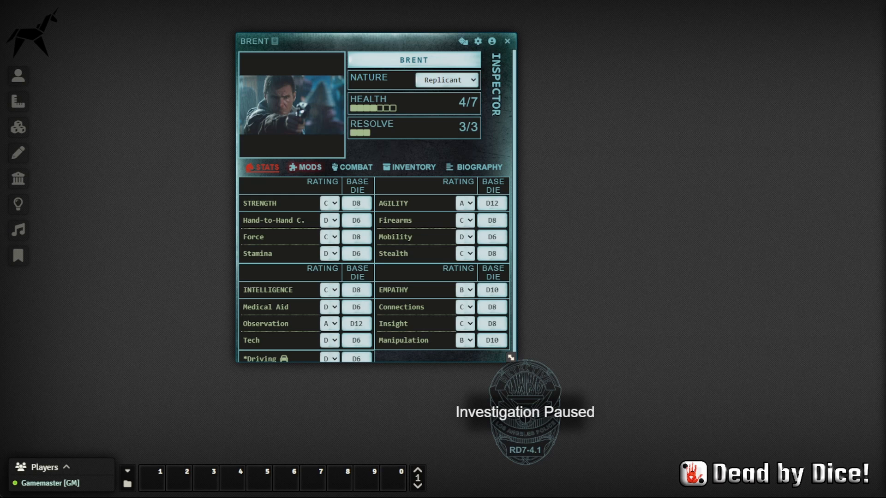
pyautogui.click(479, 167)
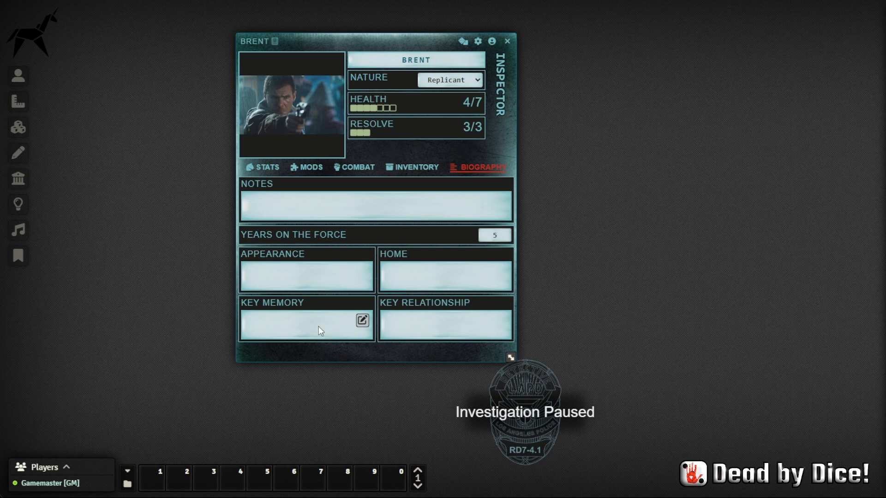
pyautogui.click(362, 321)
pyautogui.scroll(-2, 314, 344)
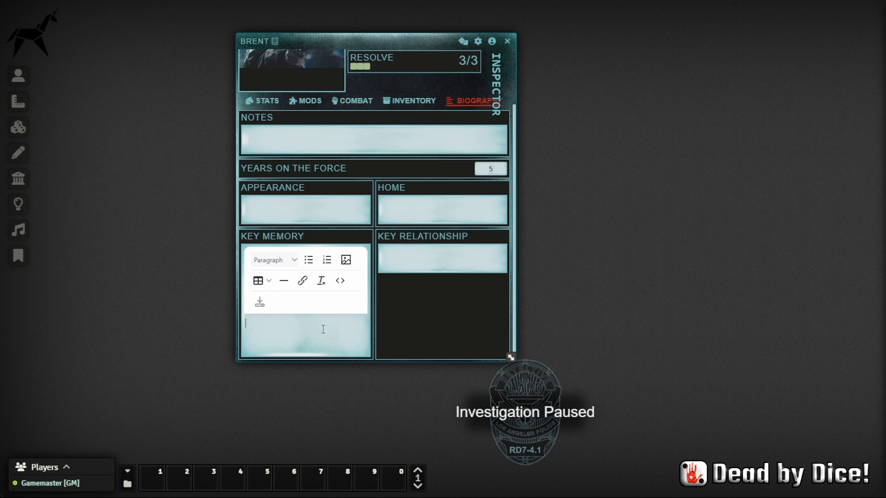
pyautogui.write('When you were an older teenager, turning into a young adult.')
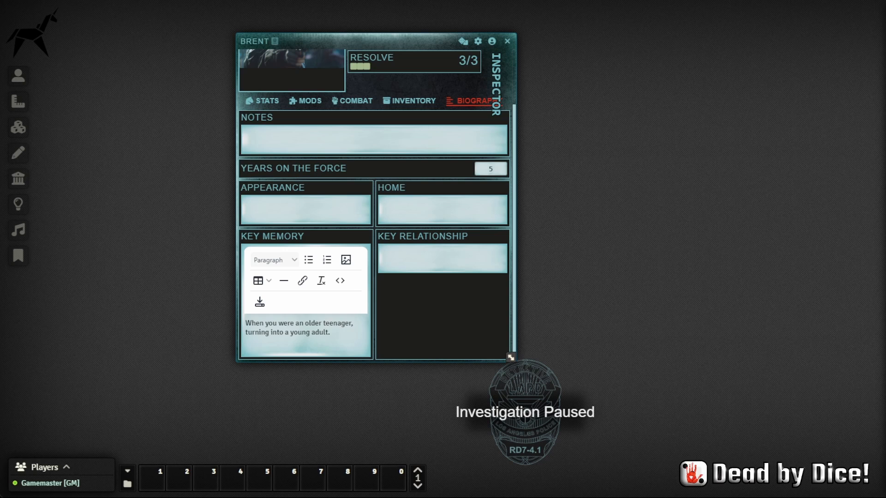
pyautogui.press('Return')
pyautogui.write('In a wintry landscape, covered by snow.')
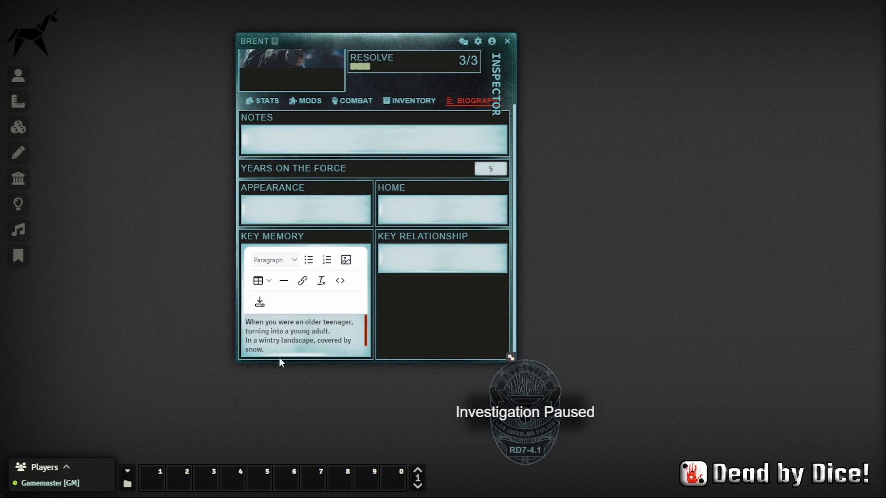
# Add the lines "Your sibling", "You took part in a battle or a massacre." and "Terrified" to the Key Memory and save it.
pyautogui.scroll(-1, 329, 330)
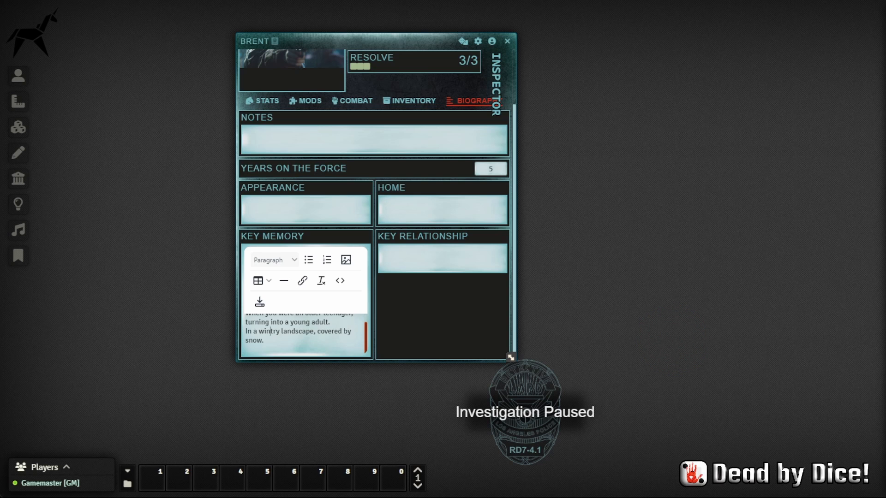
pyautogui.click(272, 341)
pyautogui.press('Return')
pyautogui.write('Your sibling')
pyautogui.press('Return')
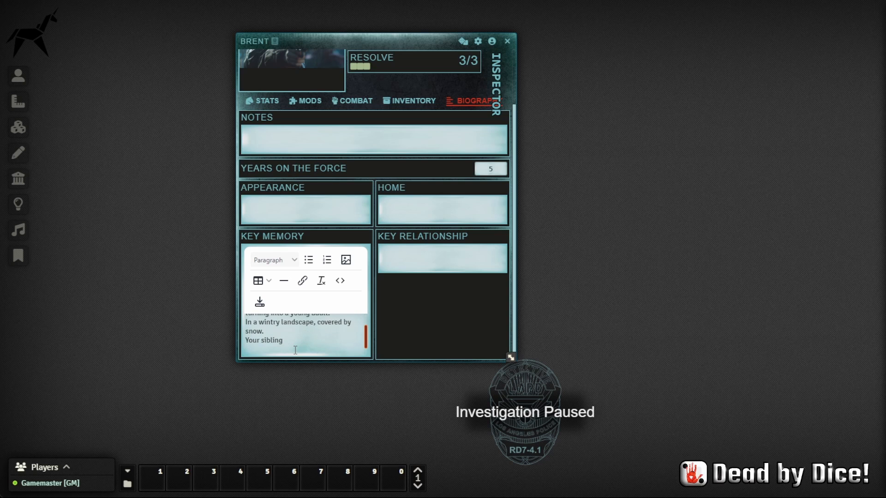
pyautogui.write('You took part in a battle or a massacre.')
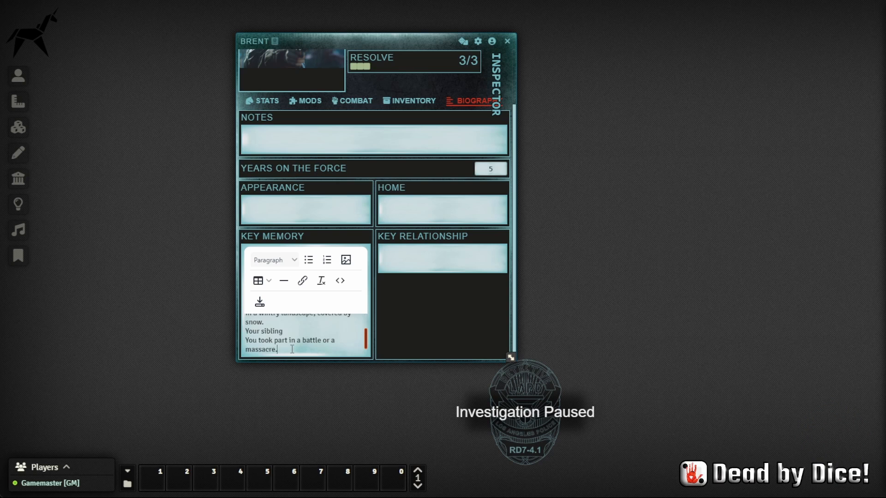
pyautogui.press('Return')
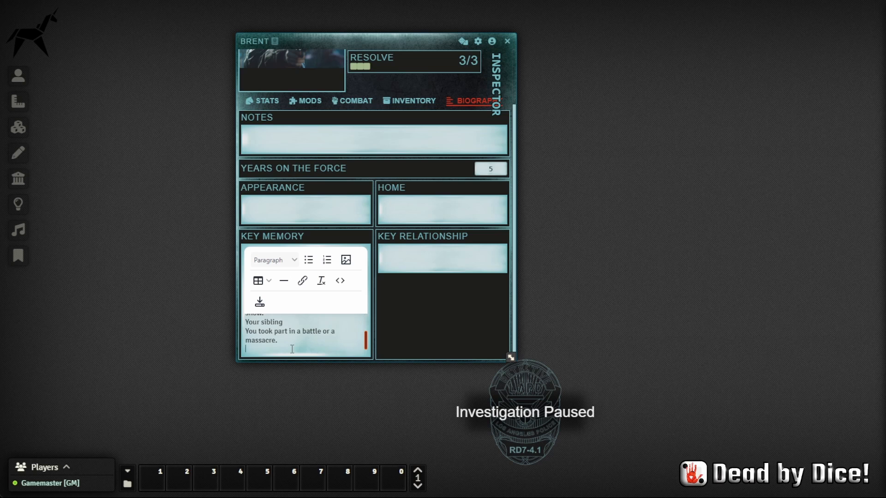
pyautogui.write('Terrified')
pyautogui.click(259, 302)
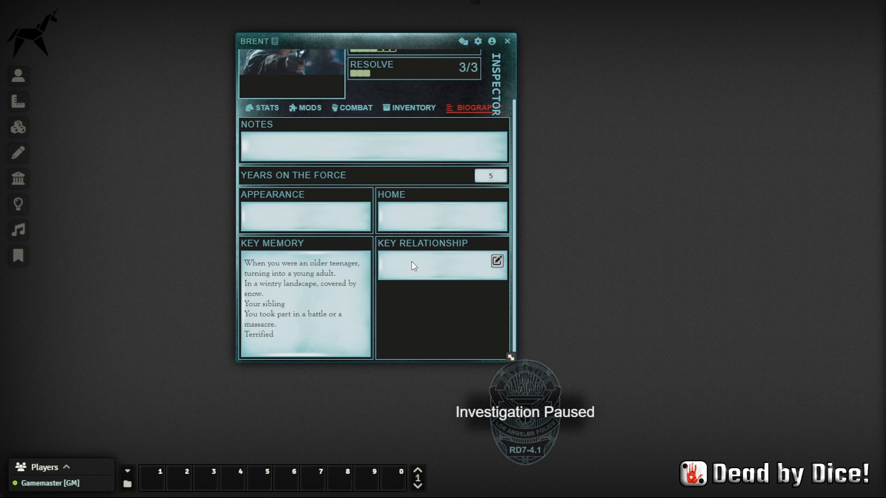
# Fill in the Key Relationship with the lines "DiJi", "Protective" and "You think they are hiding something." and save it.
pyautogui.click(497, 261)
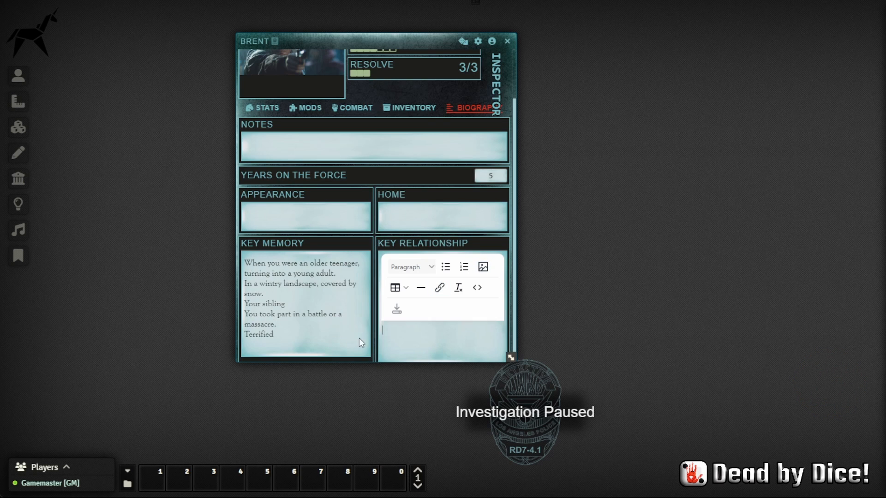
pyautogui.write('DiJi')
pyautogui.press('Return')
pyautogui.write('Protective')
pyautogui.press('Return')
pyautogui.write('You think they are hiding something.')
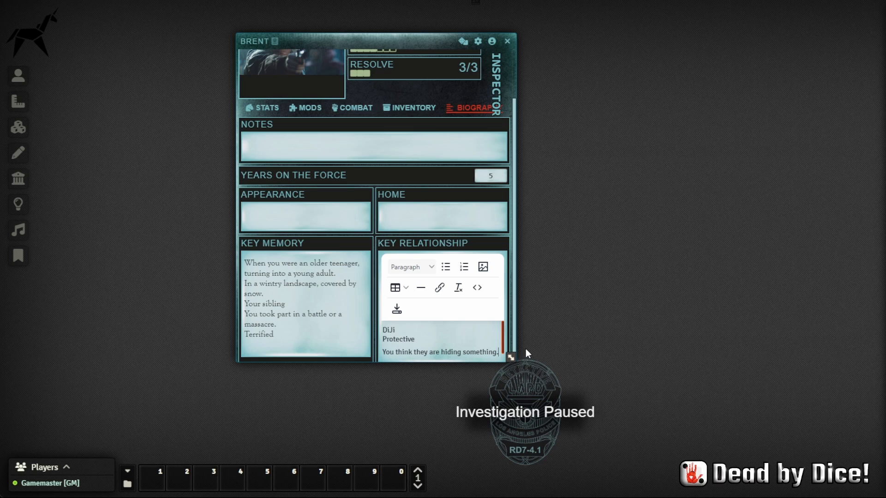
pyautogui.click(393, 312)
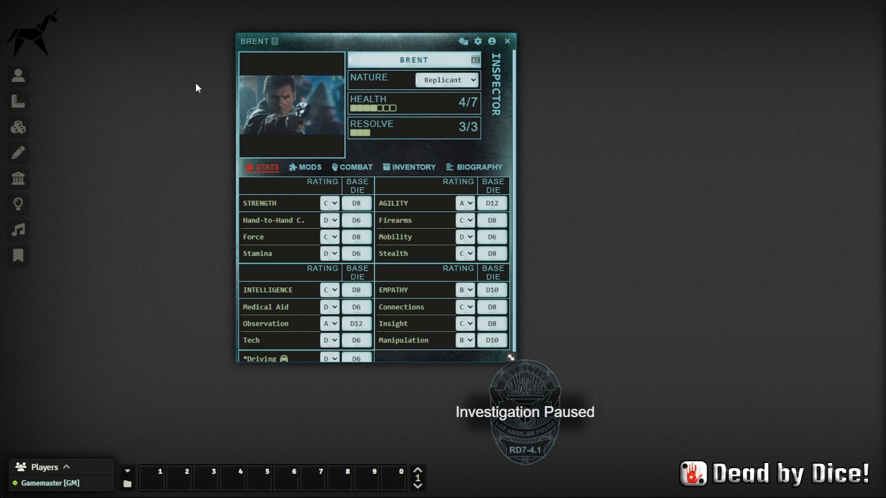
# Enter "Dog Tag" as the signature item in the character's inventory.
pyautogui.click(413, 168)
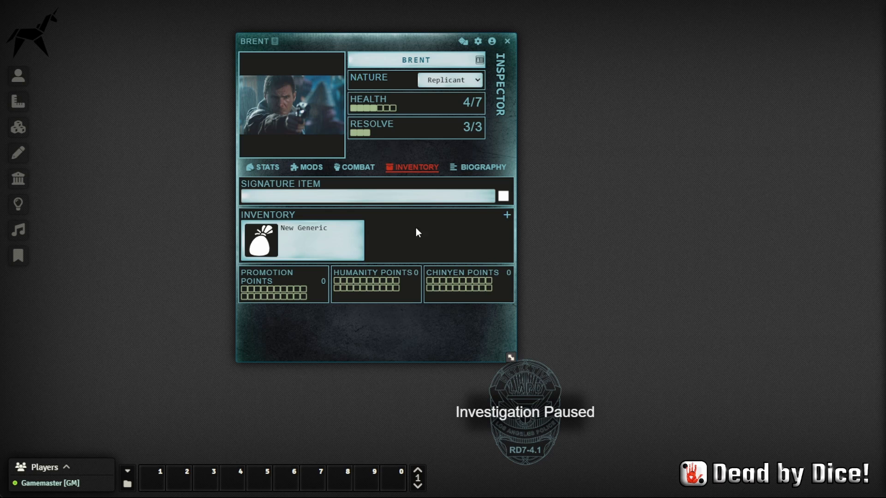
pyautogui.moveTo(350, 227)
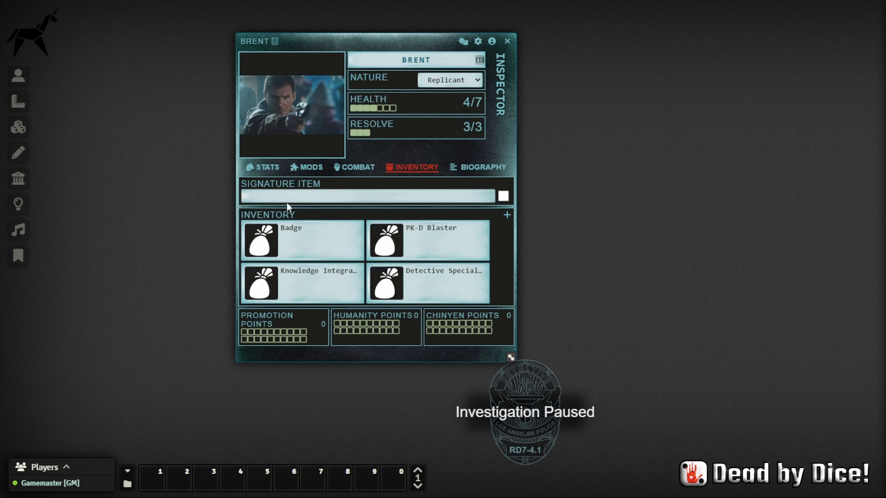
pyautogui.write('Dog Tag')
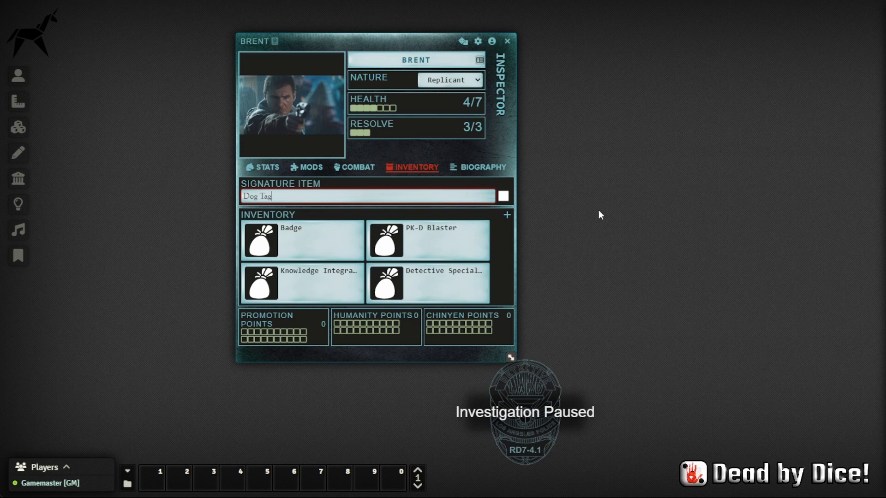
pyautogui.click(704, 228)
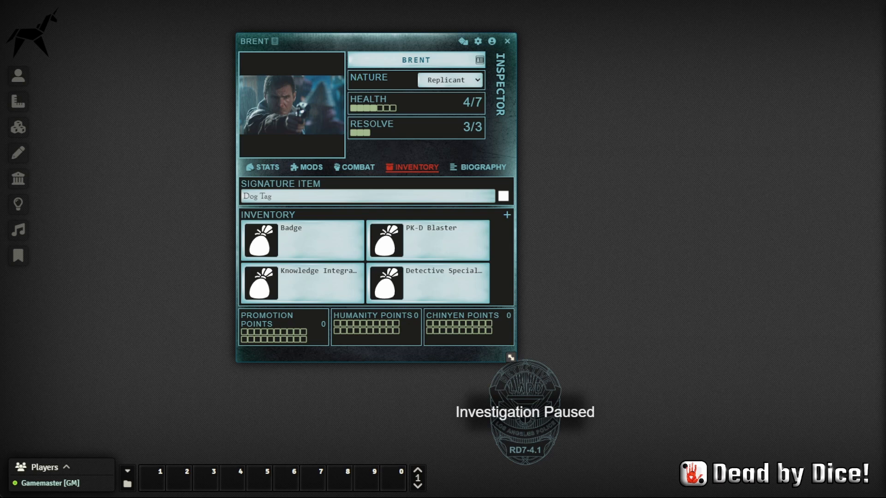
# Paste the character's Appearance description beginning "A smirk that cuts glass. A stare that stretches for miles." into the biography and save it.
pyautogui.click(476, 168)
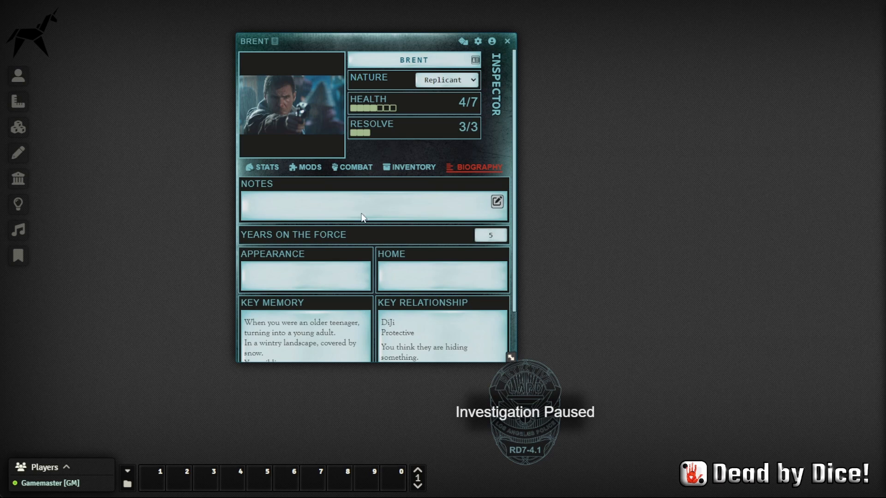
pyautogui.click(360, 272)
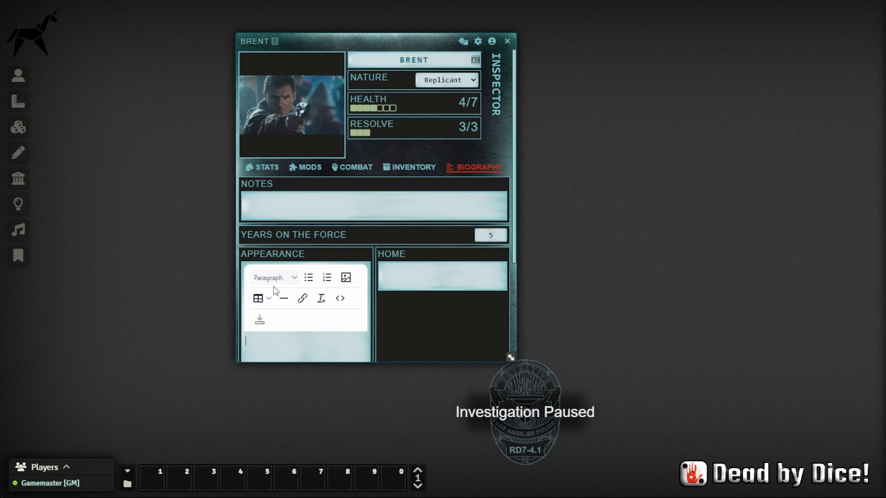
pyautogui.hotkey('ctrl', 'v')
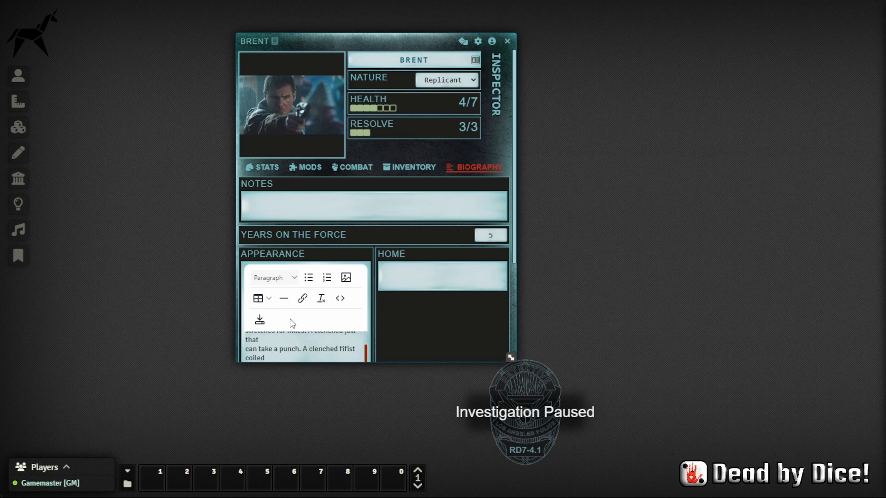
pyautogui.click(260, 320)
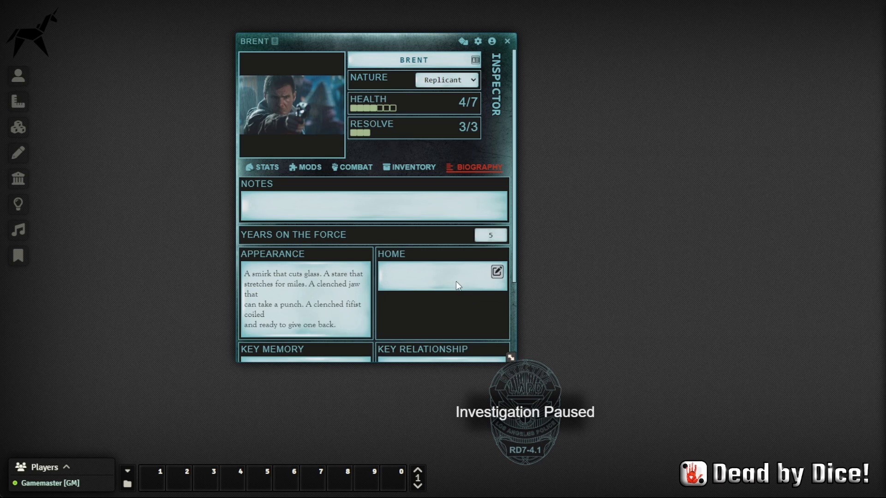
# Review the character's Key Memory and Key Relationship, stat ratings, combat details and inventory.
pyautogui.scroll(-3, 456, 276)
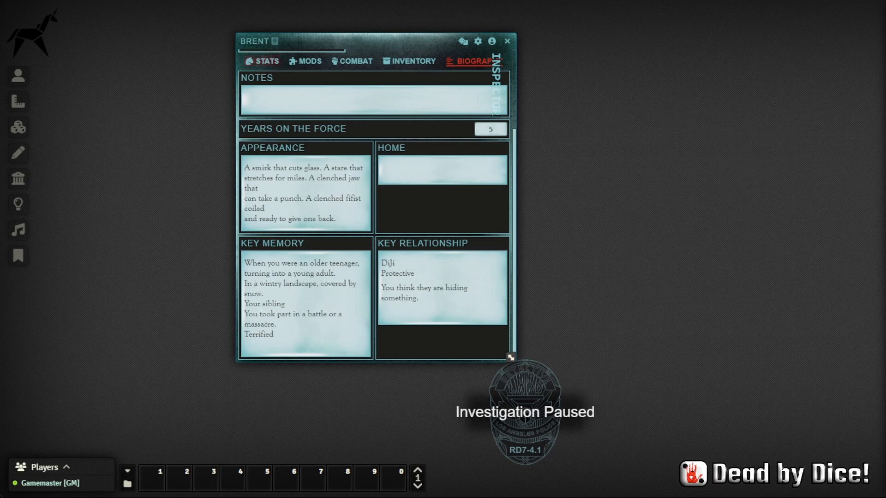
pyautogui.click(262, 61)
pyautogui.scroll(1, 337, 143)
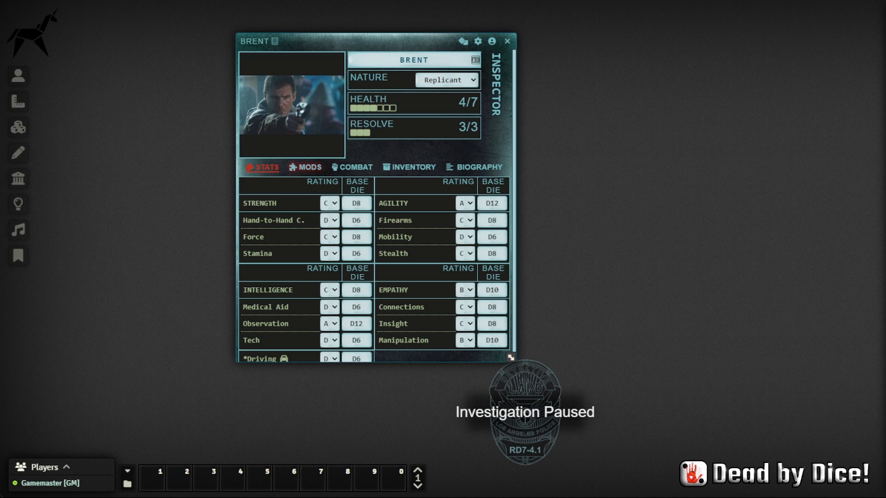
pyautogui.click(354, 168)
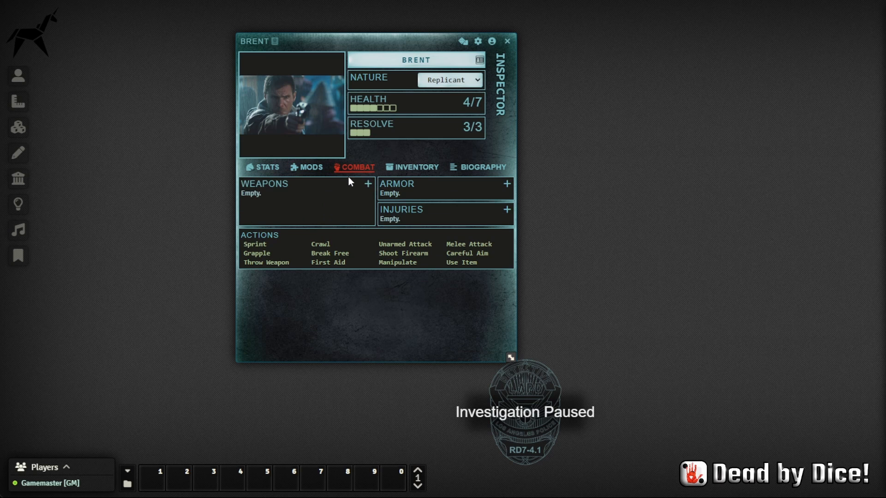
pyautogui.click(411, 168)
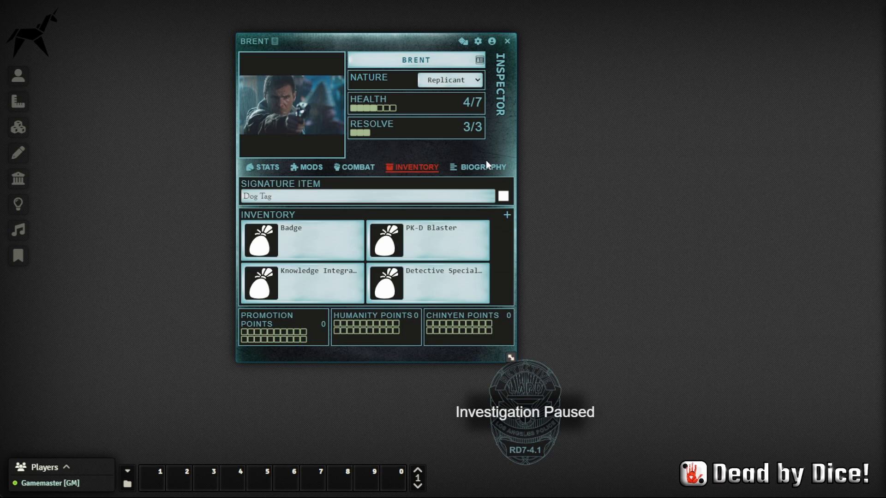
# Fill in the Home entry with "A sparsely furnished LAPD housing apartment in Sector 5, small and claustrophobic" and save it.
pyautogui.click(487, 164)
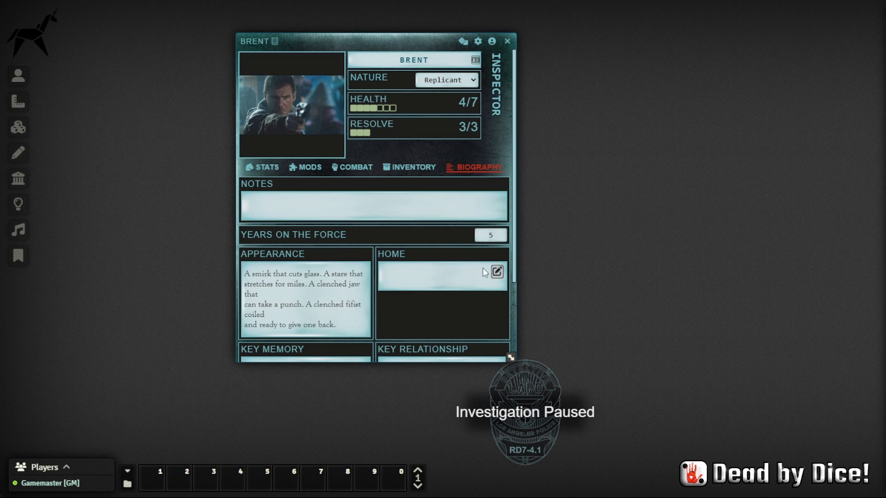
pyautogui.click(497, 271)
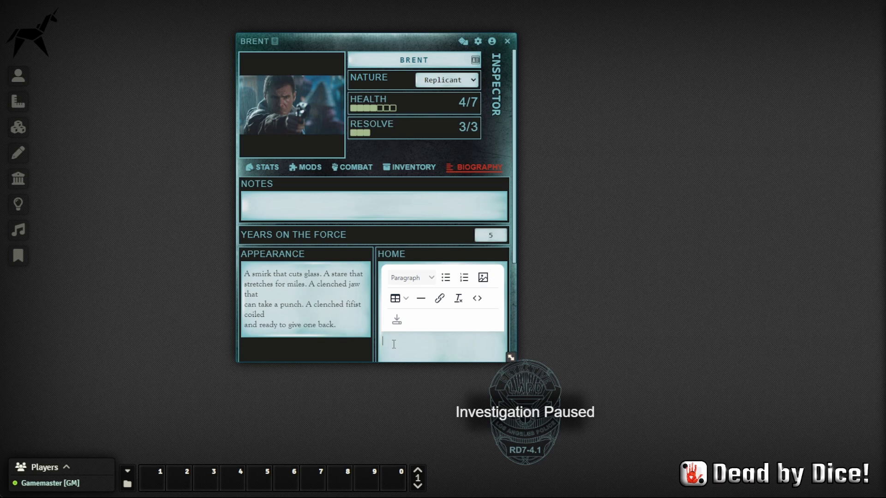
pyautogui.write('A sparsely furnished LAPD housing apartment in Sector 5, small and claustrophobic')
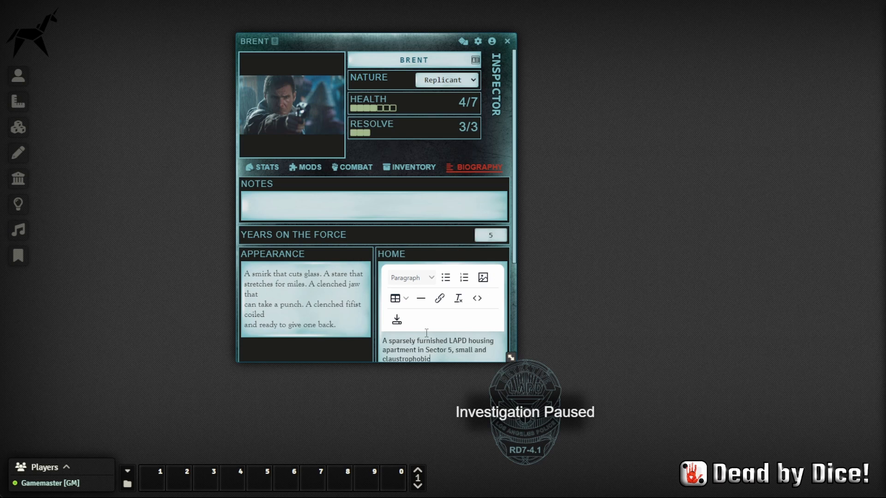
pyautogui.click(397, 320)
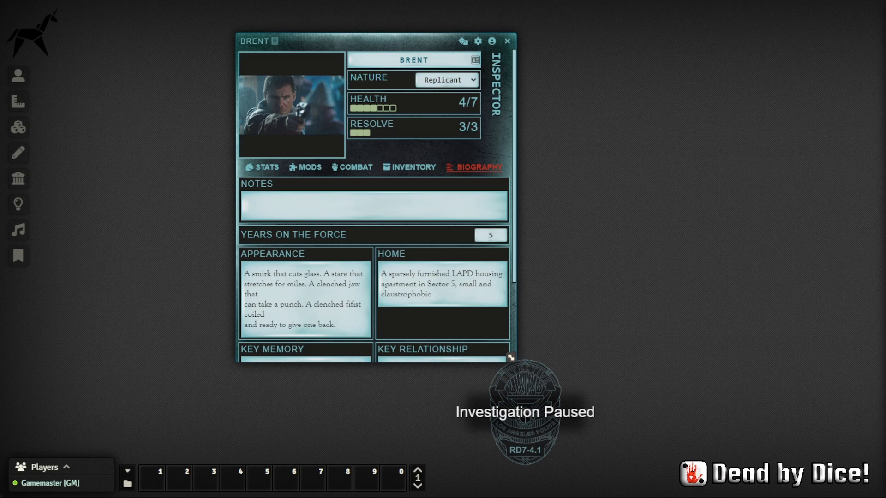
# Reposition the character sheet to free space on the canvas, look over its biography, and return to the stats.
pyautogui.moveTo(497, 202)
pyautogui.click(264, 167)
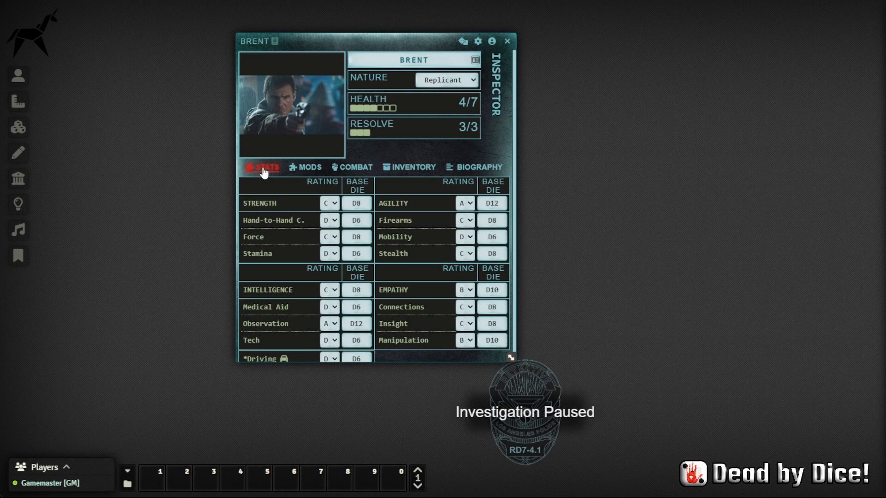
pyautogui.moveTo(310, 42); pyautogui.dragTo(239, 37)
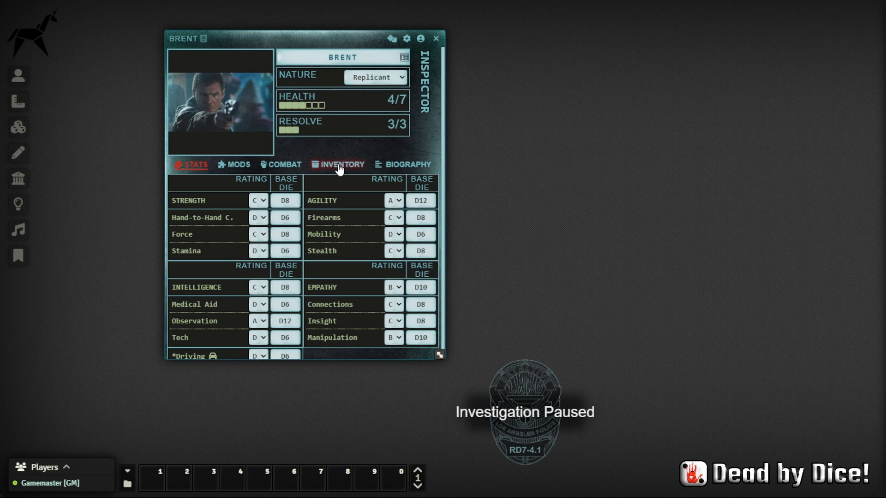
pyautogui.click(402, 167)
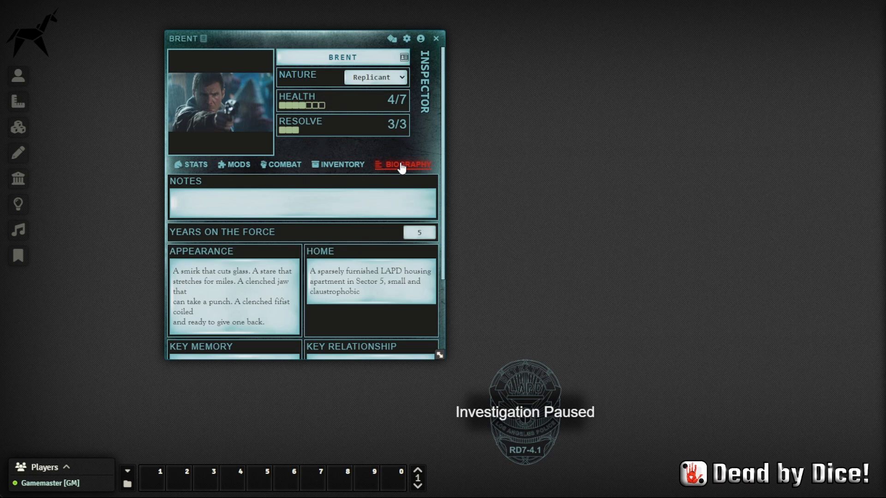
pyautogui.moveTo(351, 203)
pyautogui.moveTo(269, 37); pyautogui.dragTo(263, 33)
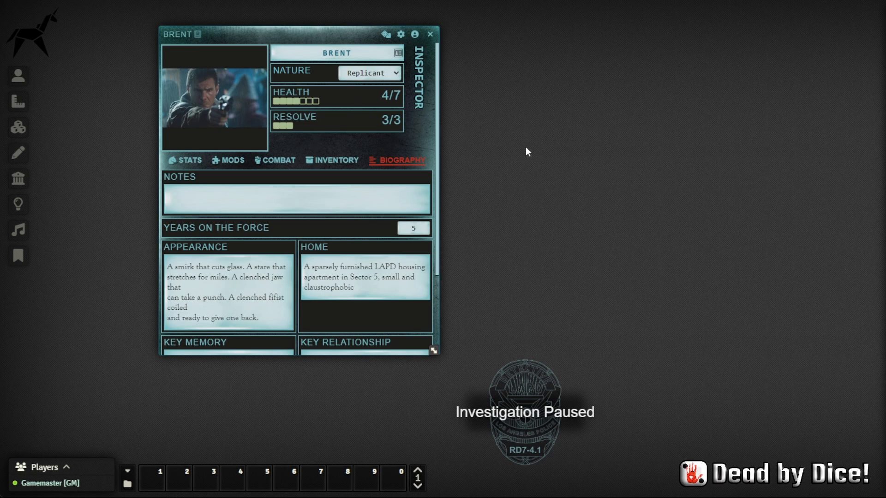
pyautogui.click(184, 162)
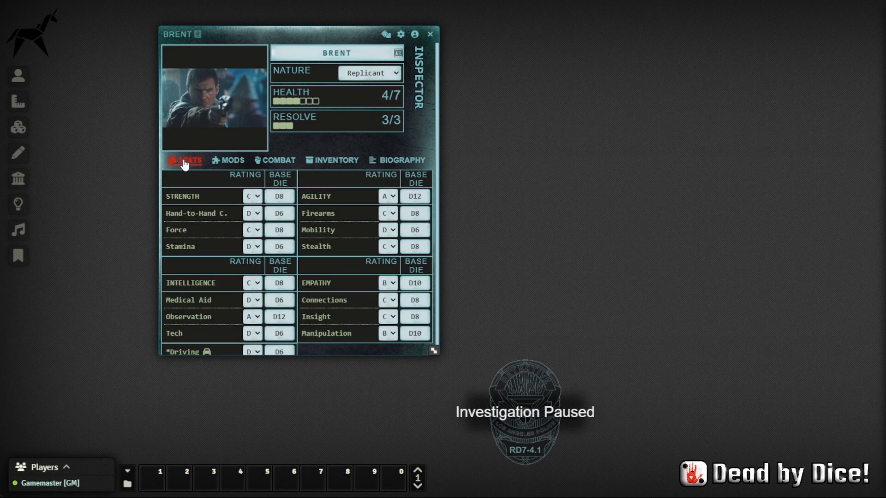